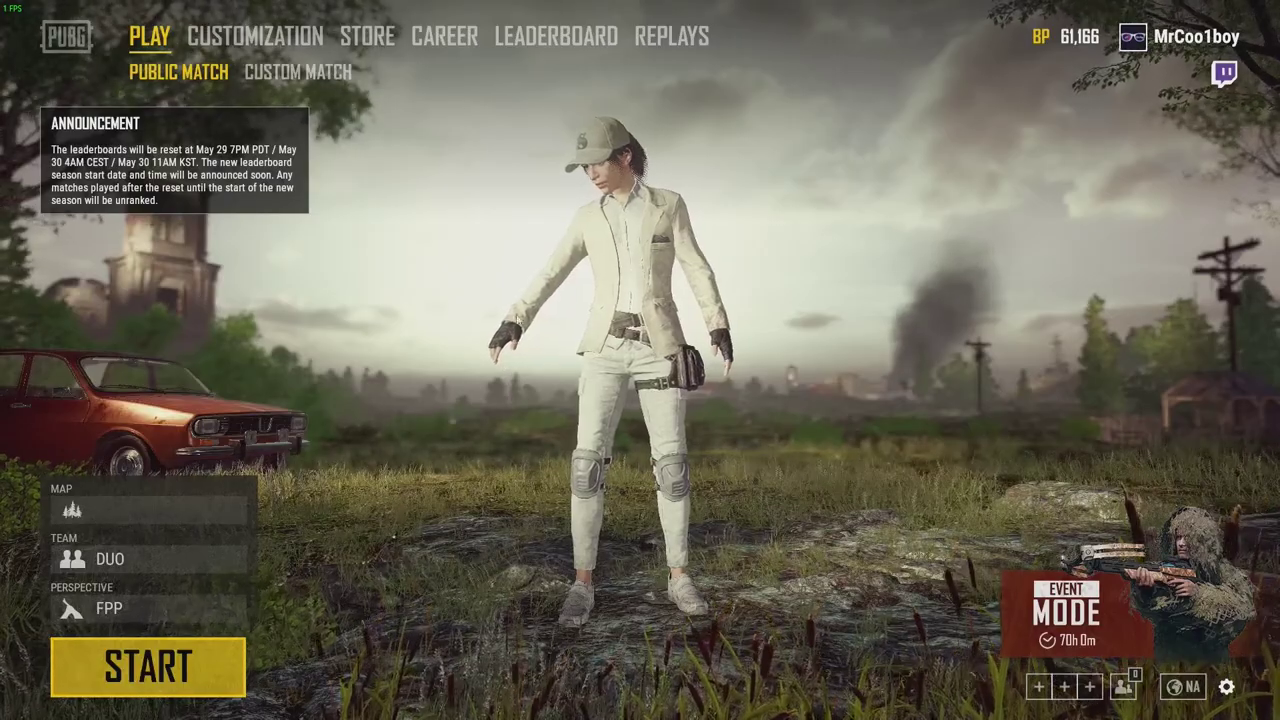
Open the game settings from the system menu and scroll through the Graphics options.
click(1226, 687)
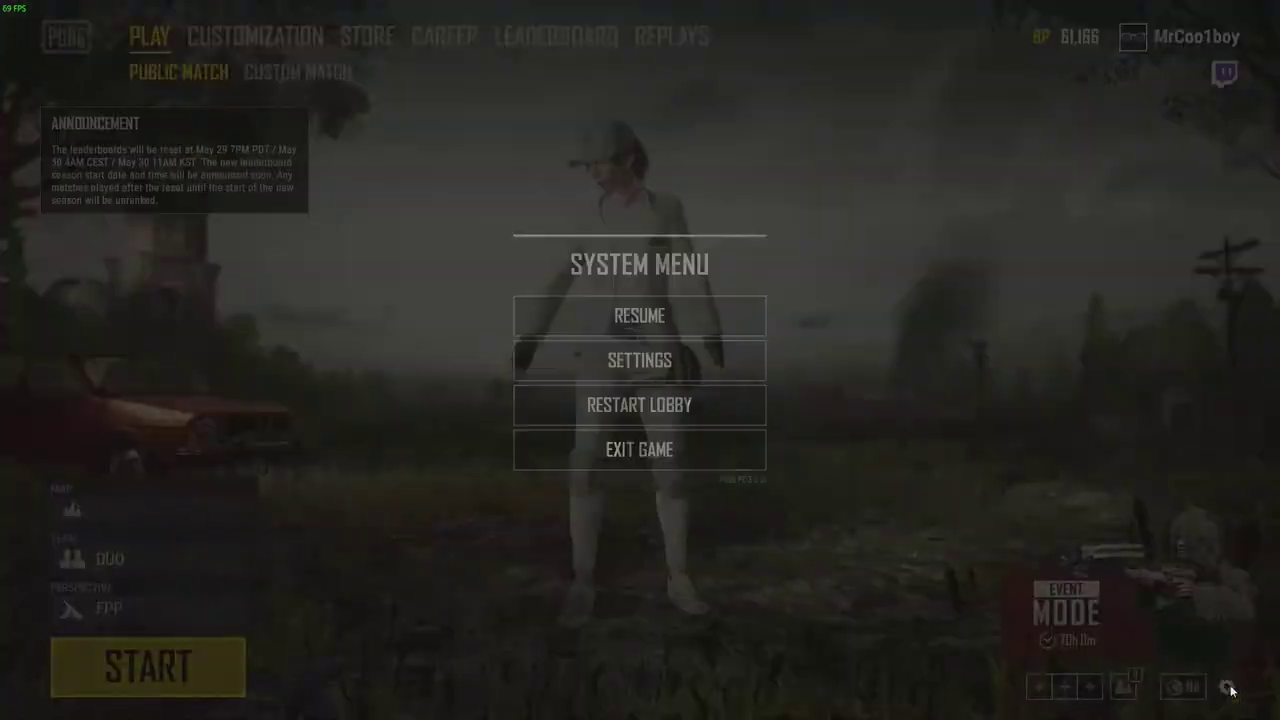
click(634, 366)
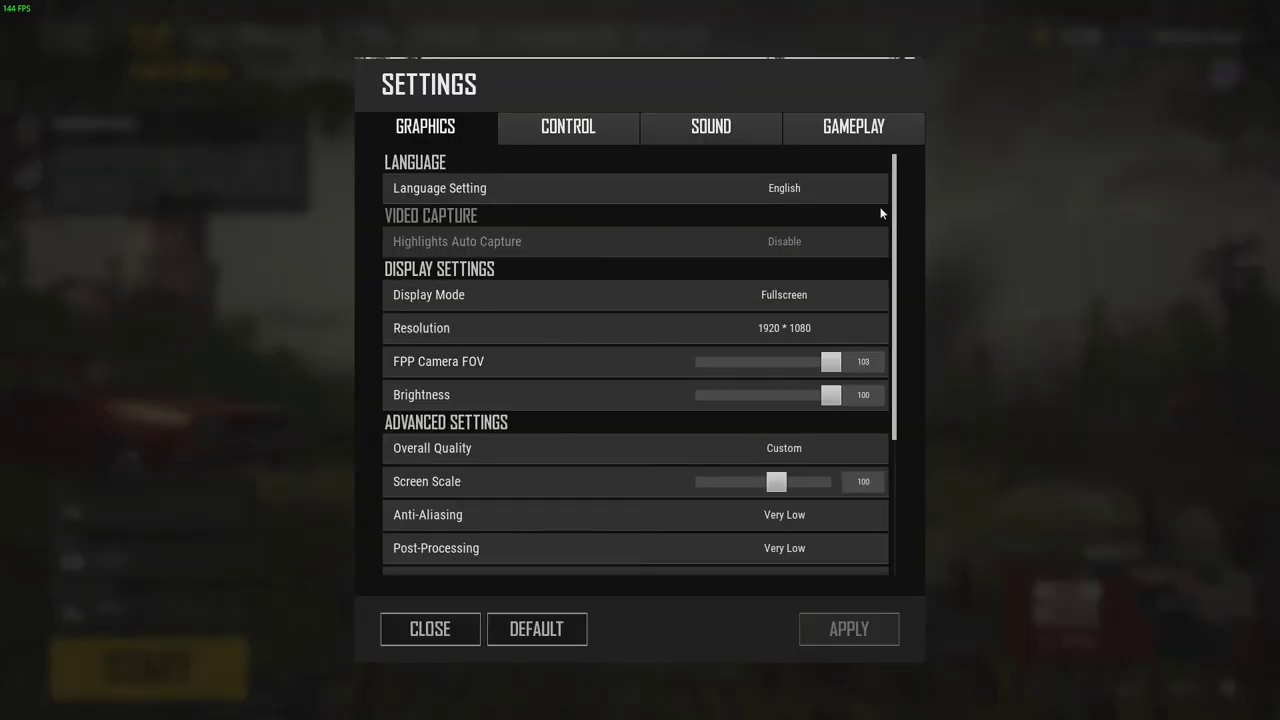
scroll(896, 222, down, 1)
drag(896, 222, 892, 296)
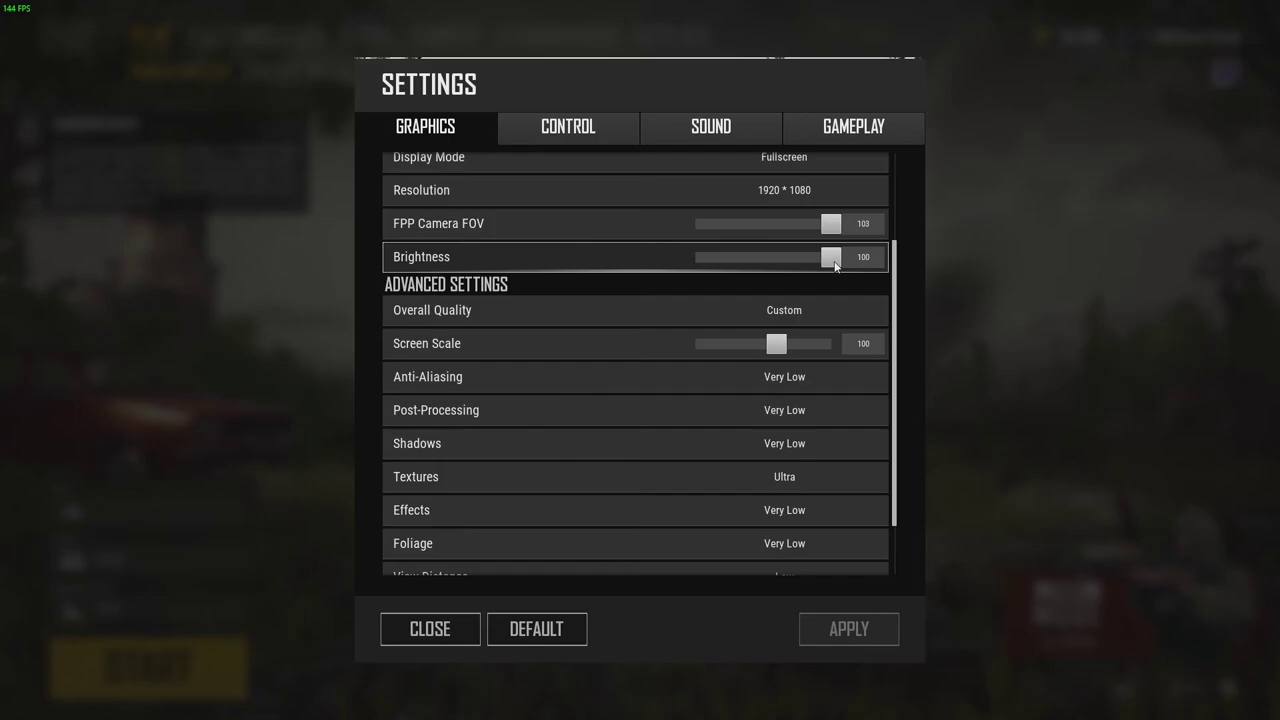
drag(900, 264, 898, 316)
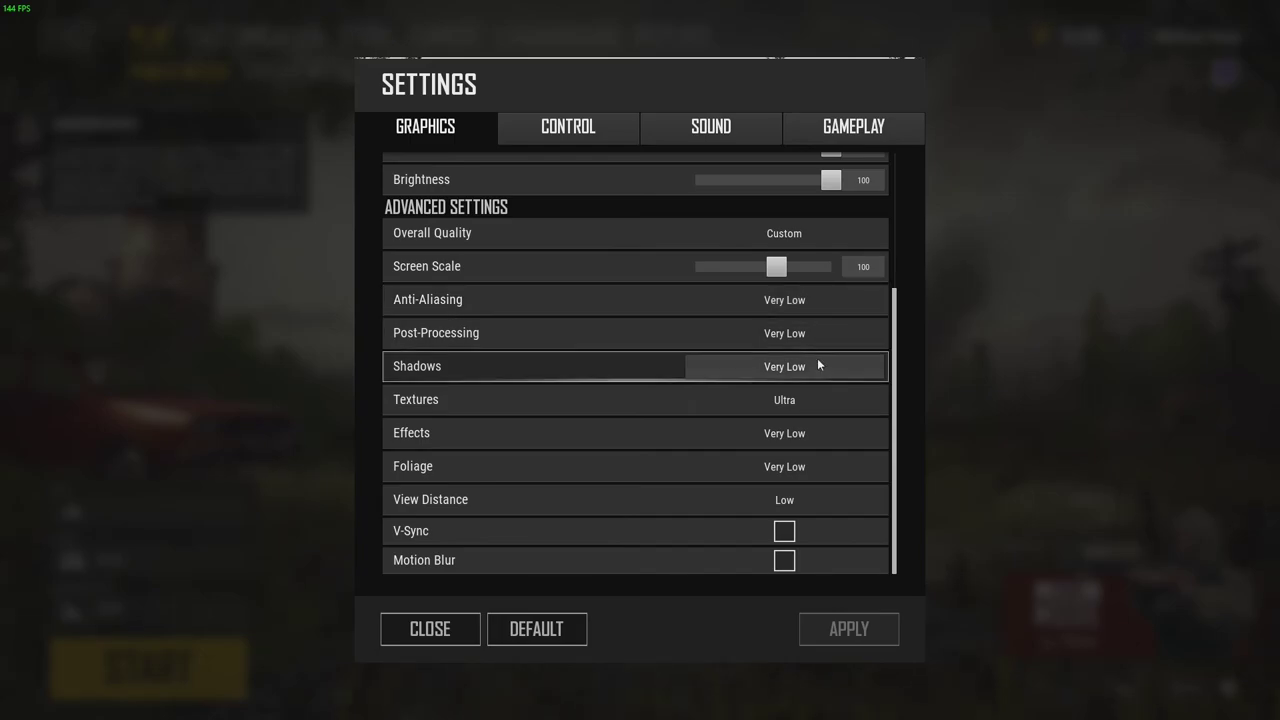
Review the texture quality levels, leaving Textures at Ultra.
click(790, 405)
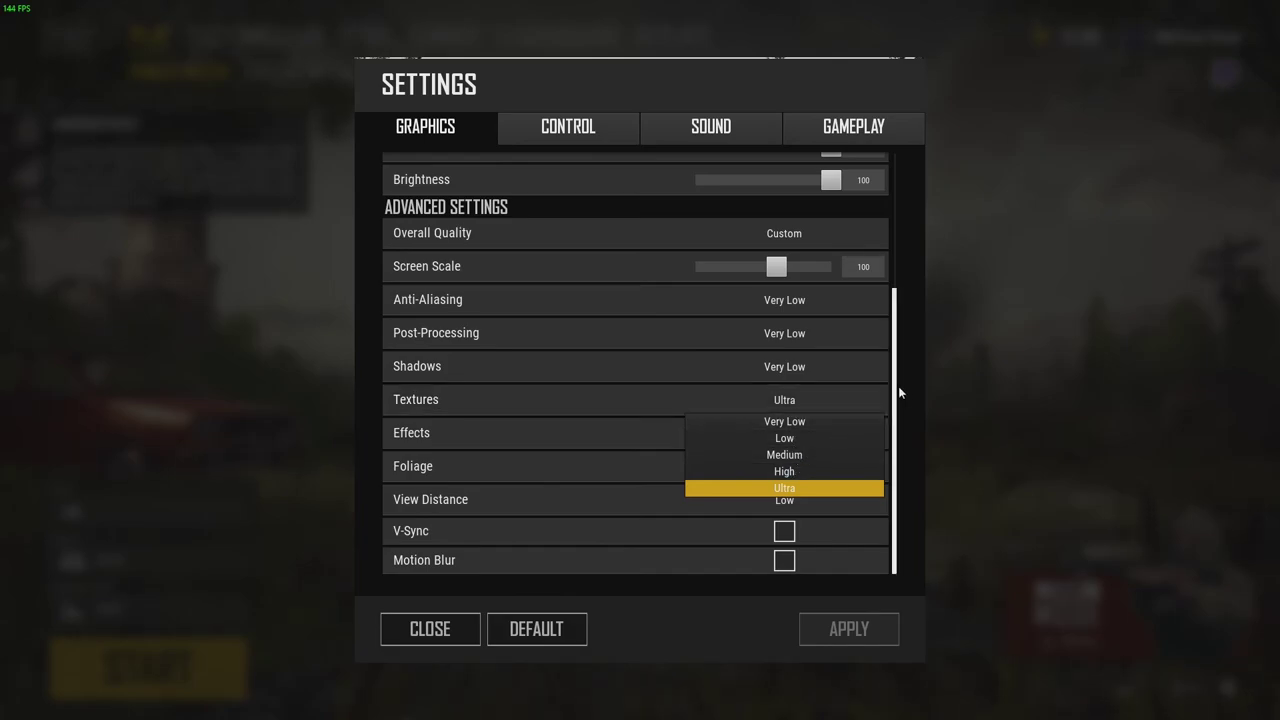
scroll(898, 386, up, 2)
scroll(894, 445, down, 2)
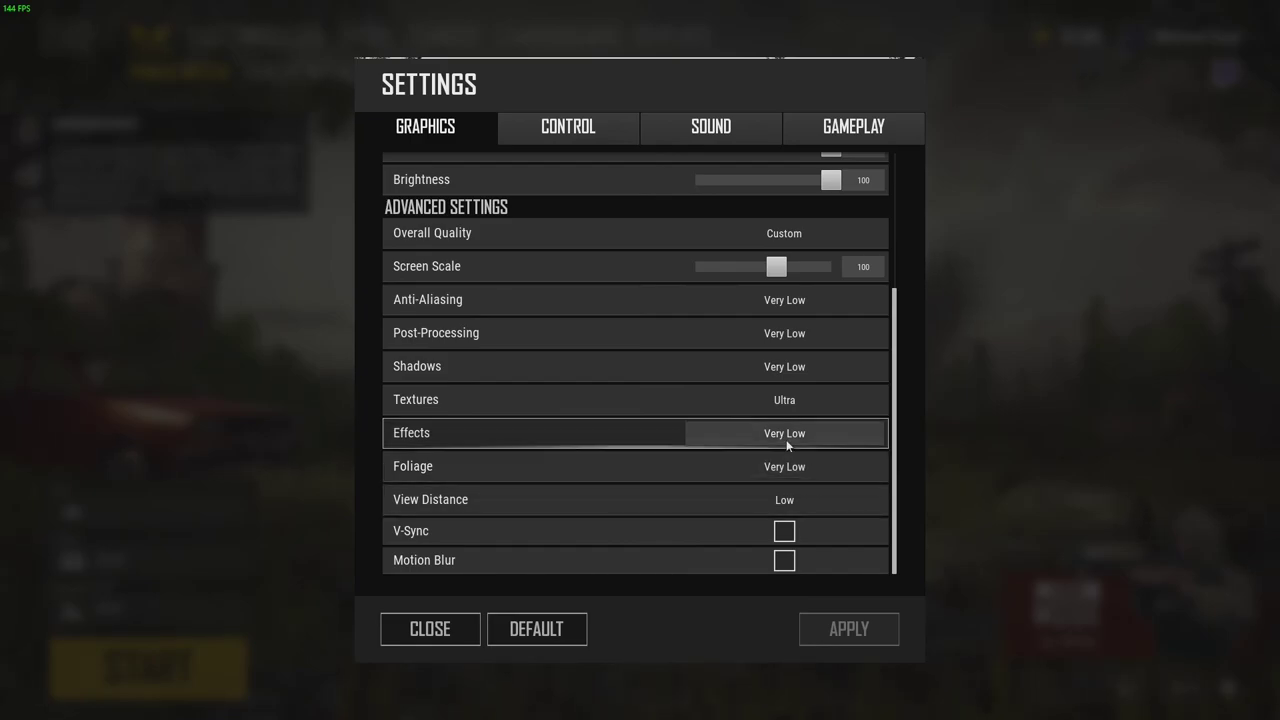
Switch to the Control tab and scroll through the Mouse and Game Pad sensitivity settings.
click(558, 136)
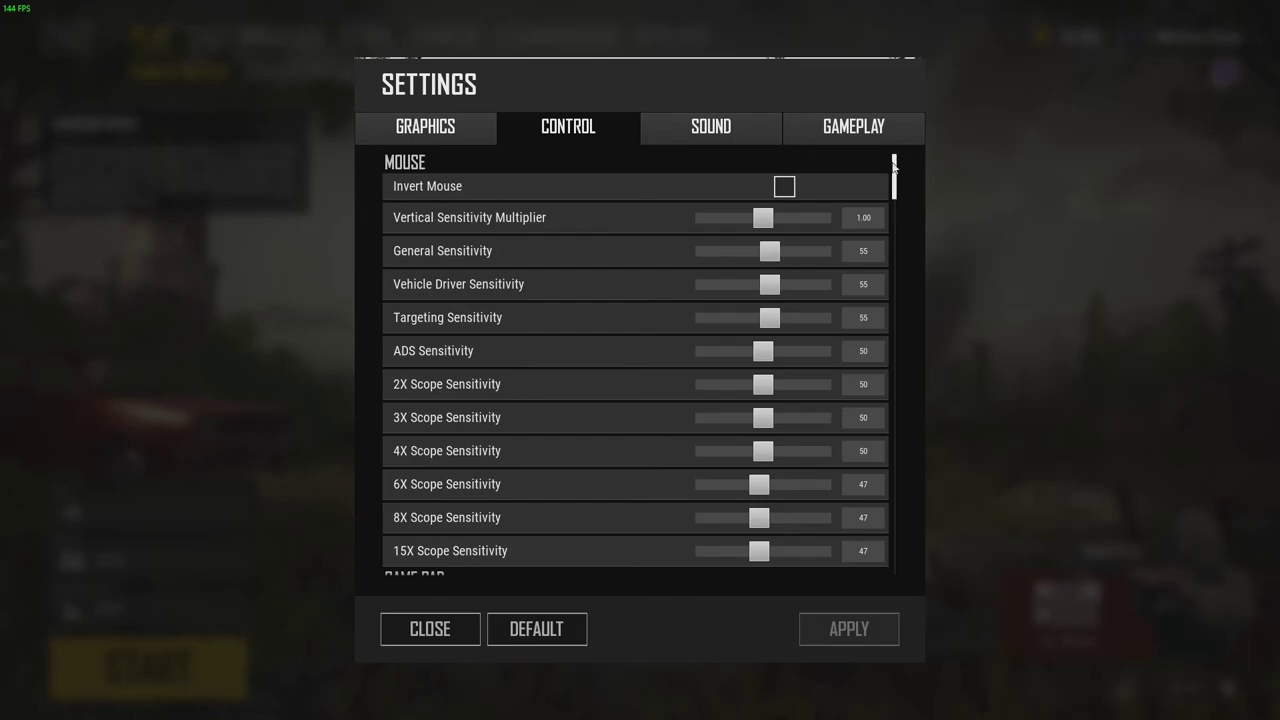
scroll(894, 168, down, 1)
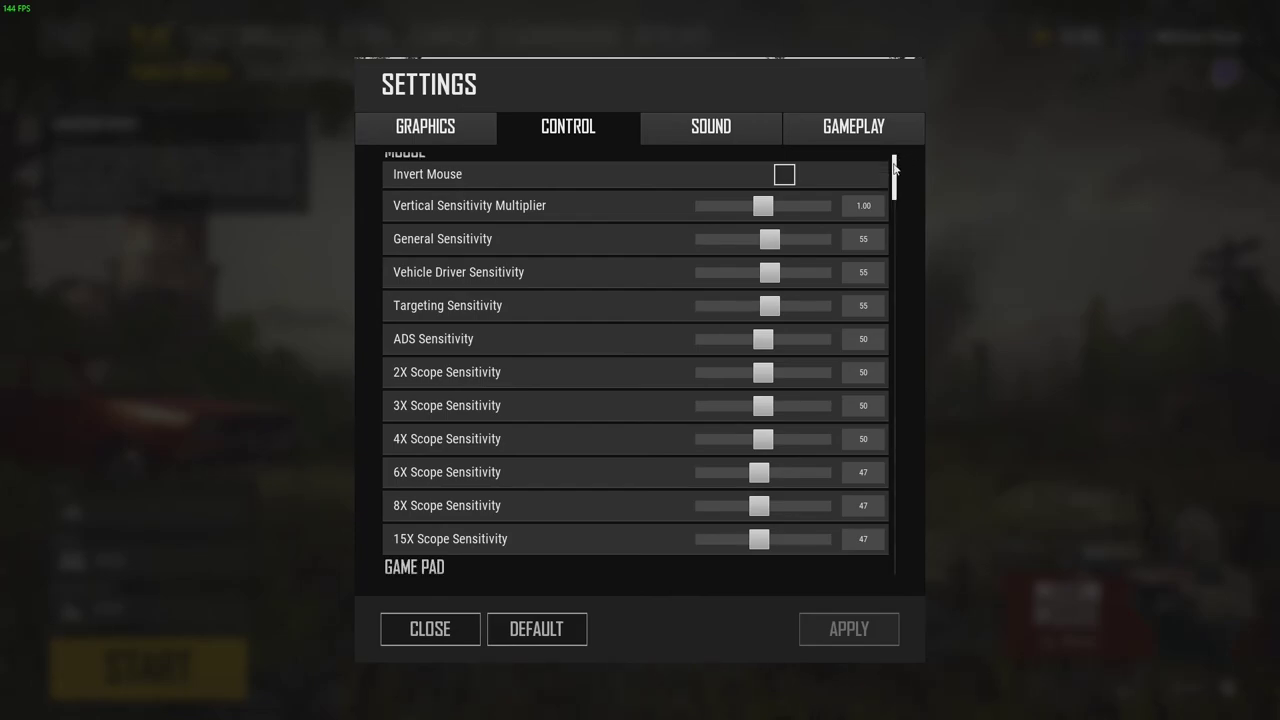
scroll(894, 168, up, 1)
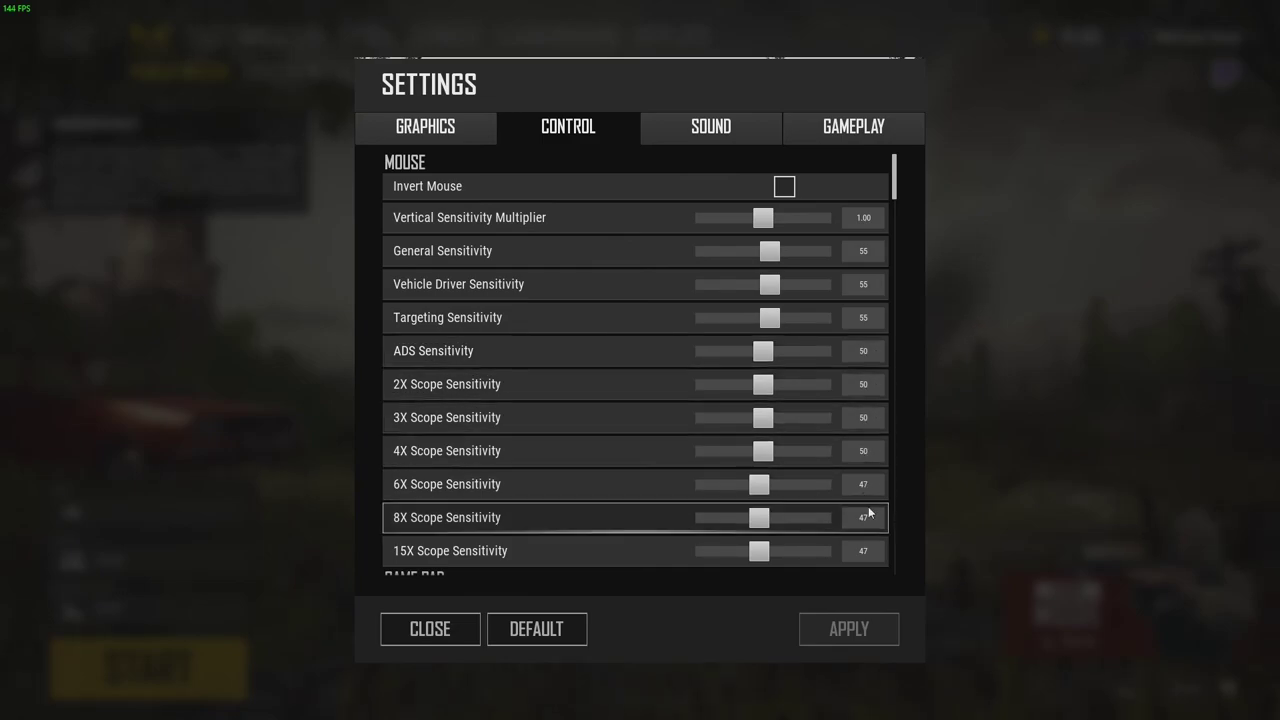
scroll(896, 188, down, 2)
scroll(896, 188, down, 2)
scroll(897, 184, up, 4)
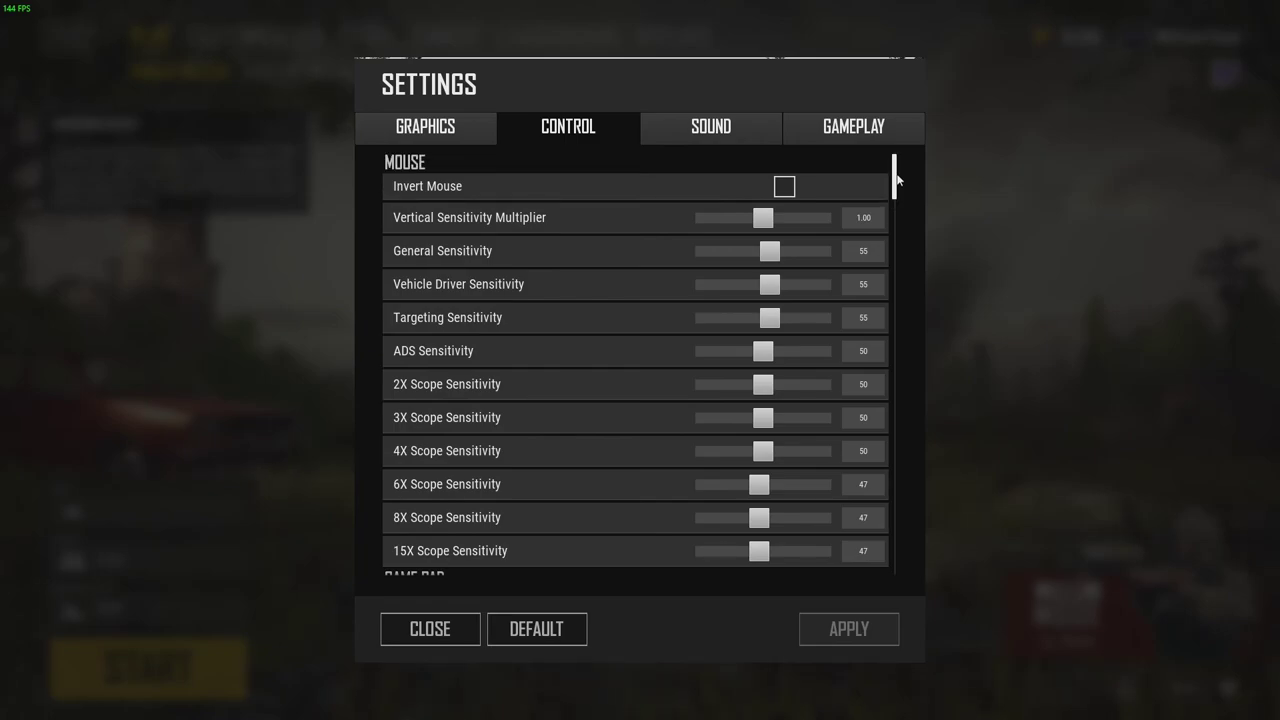
scroll(897, 185, down, 6)
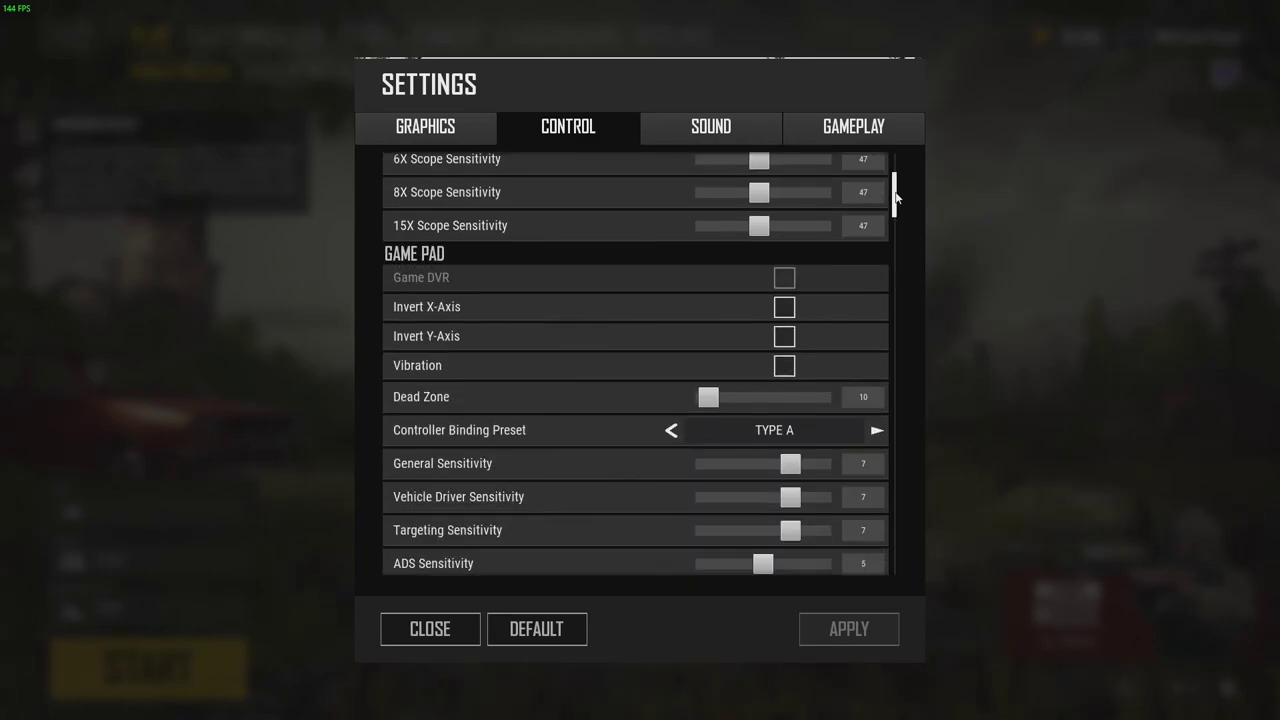
scroll(896, 198, down, 1)
scroll(896, 200, down, 5)
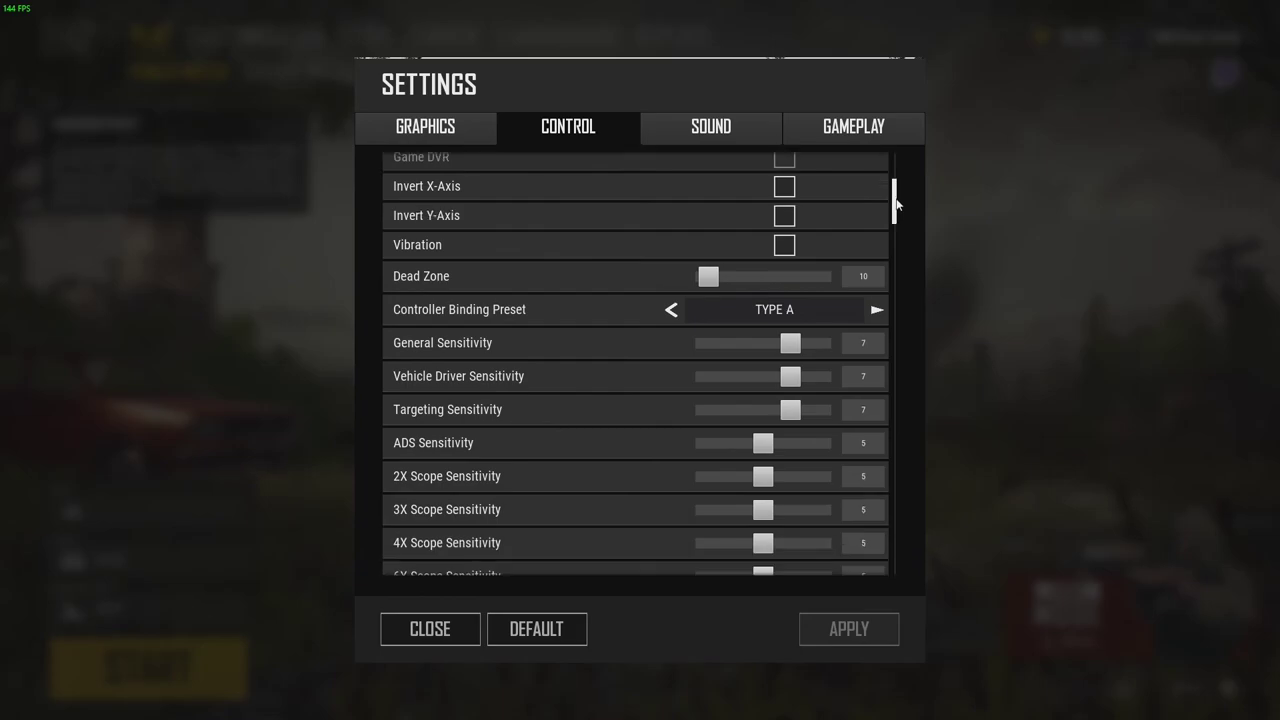
drag(896, 210, 899, 228)
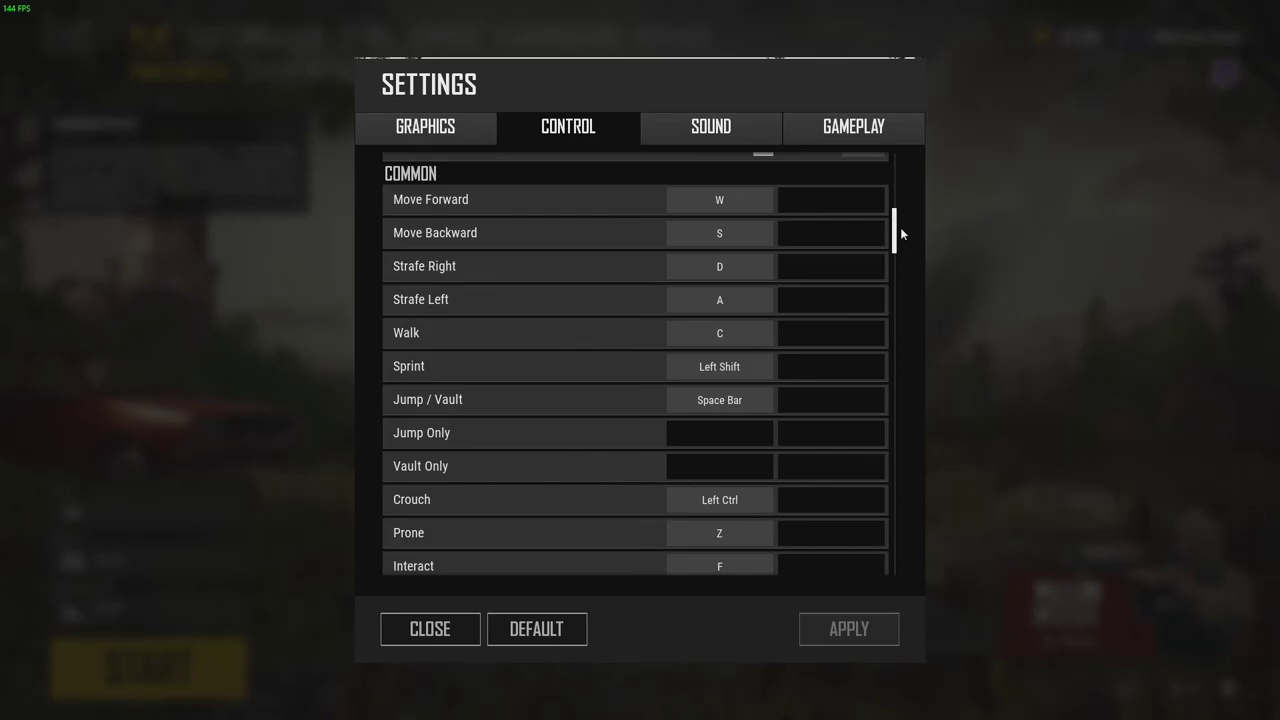
scroll(894, 229, down, 2)
drag(896, 234, 899, 288)
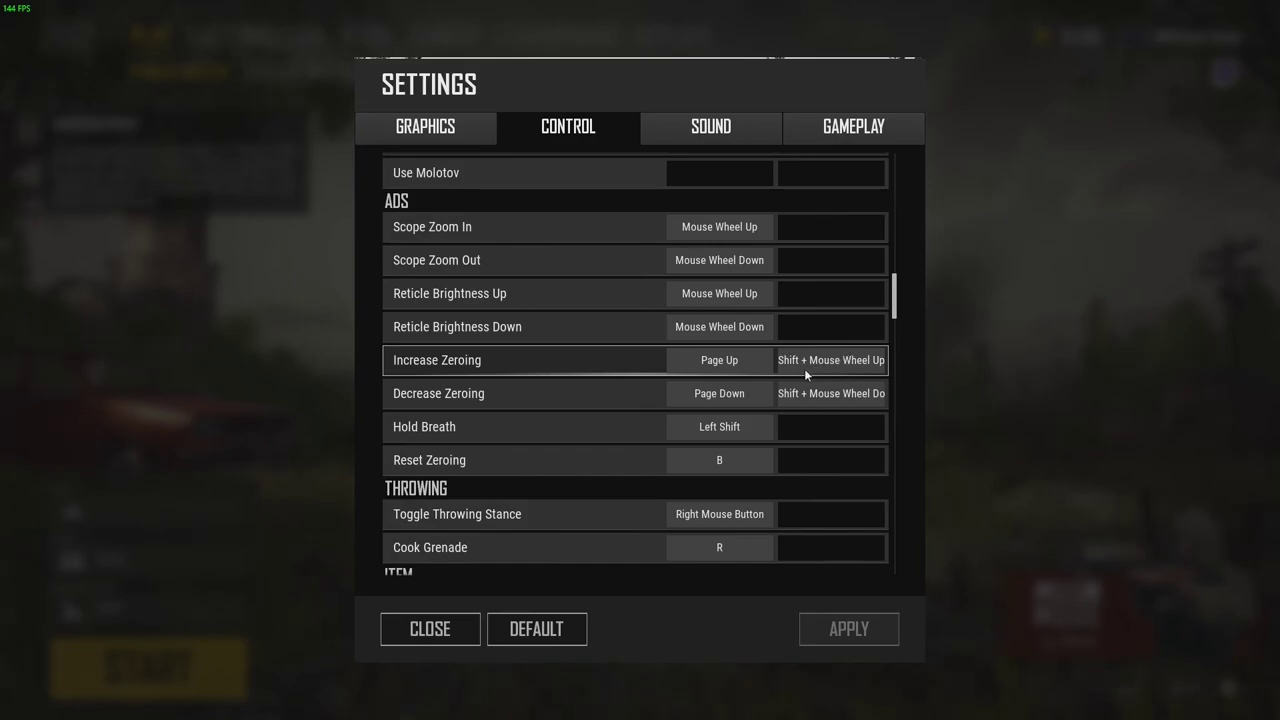
mouse_move(896, 297)
mouse_down()
mouse_move(894, 323)
mouse_move(896, 299)
mouse_up()
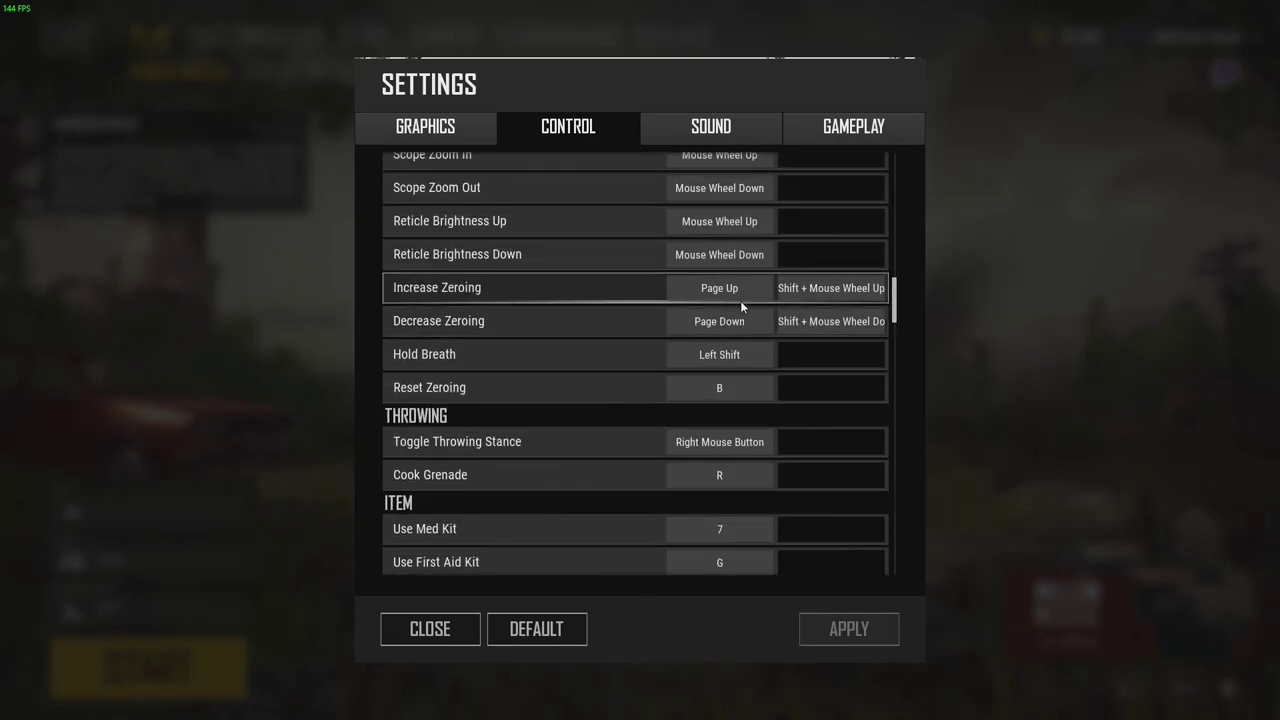
drag(895, 296, 895, 312)
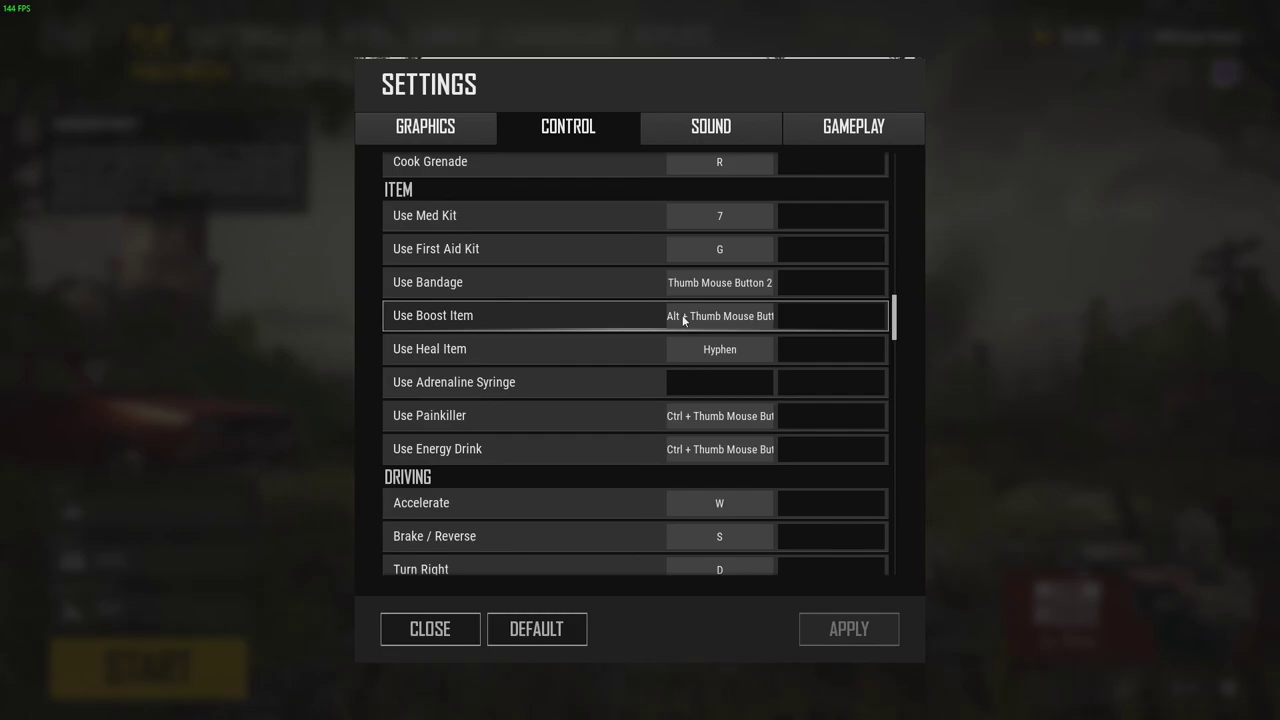
drag(894, 309, 886, 339)
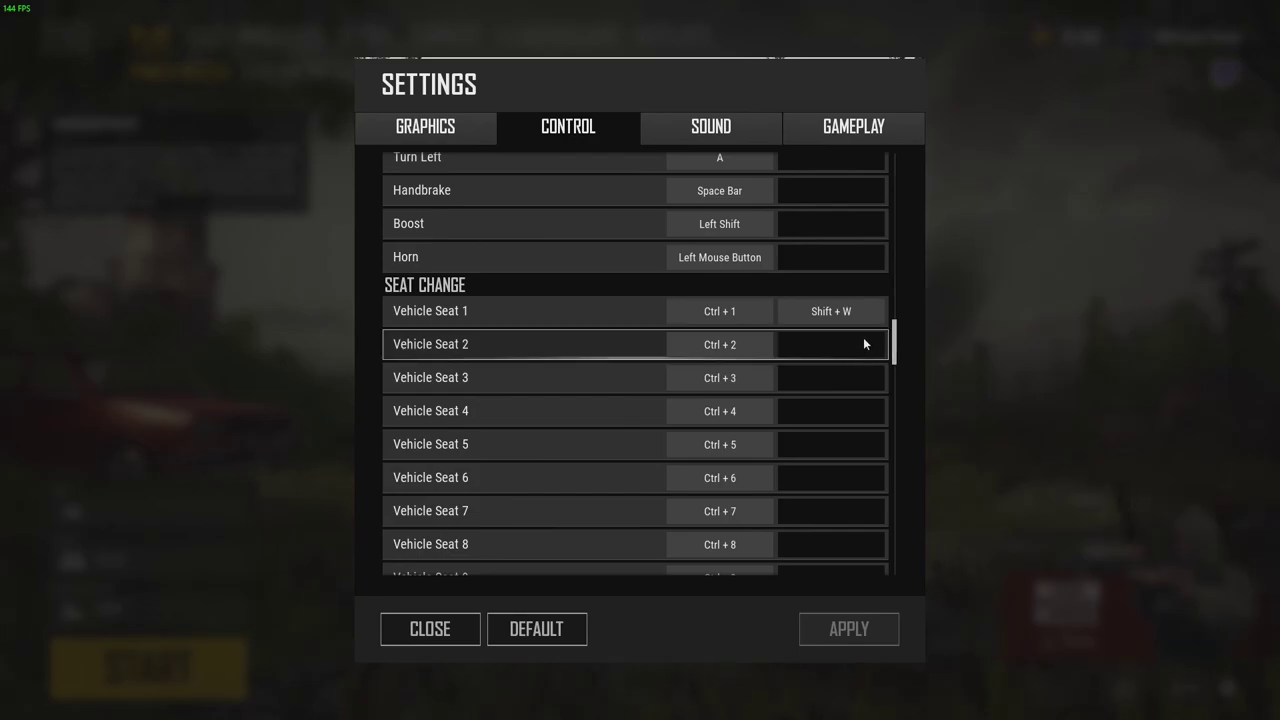
drag(894, 342, 899, 550)
Look over the Sound tab, then move to the Gameplay settings and scroll them.
click(717, 129)
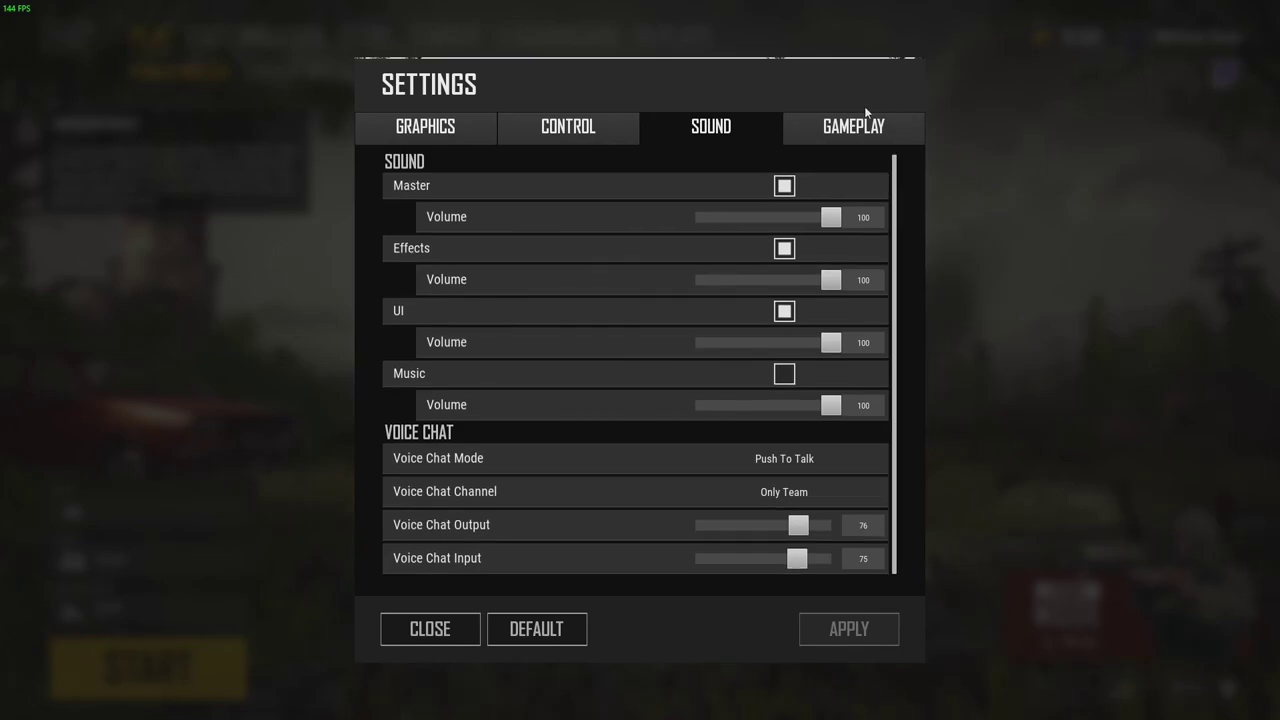
click(837, 128)
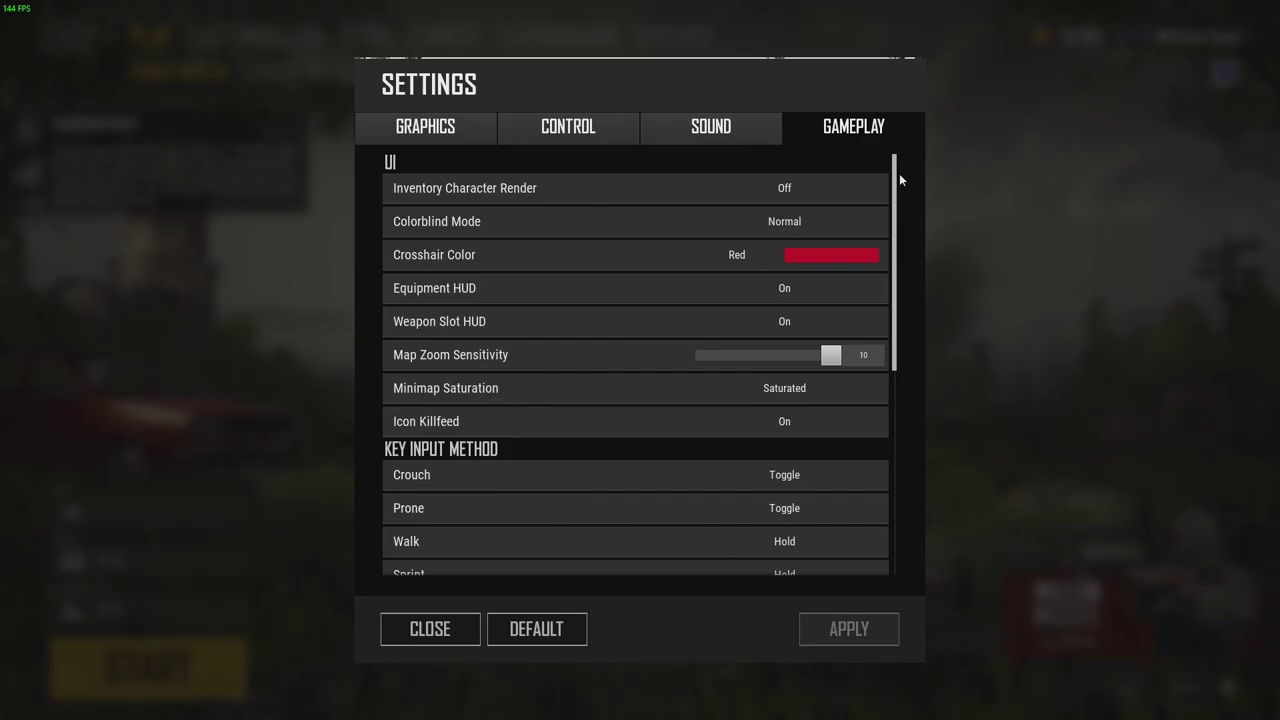
drag(899, 173, 903, 222)
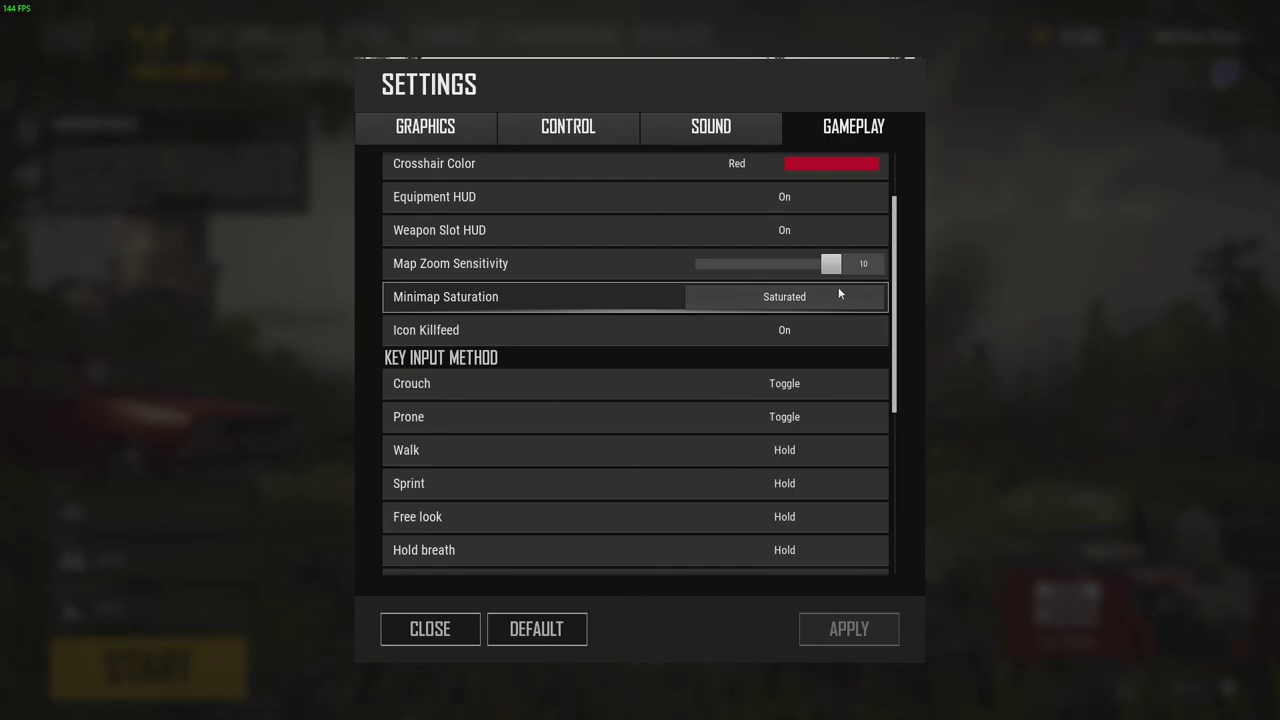
Keep Minimap Saturation at Saturated and scroll through the remaining gameplay options.
click(784, 299)
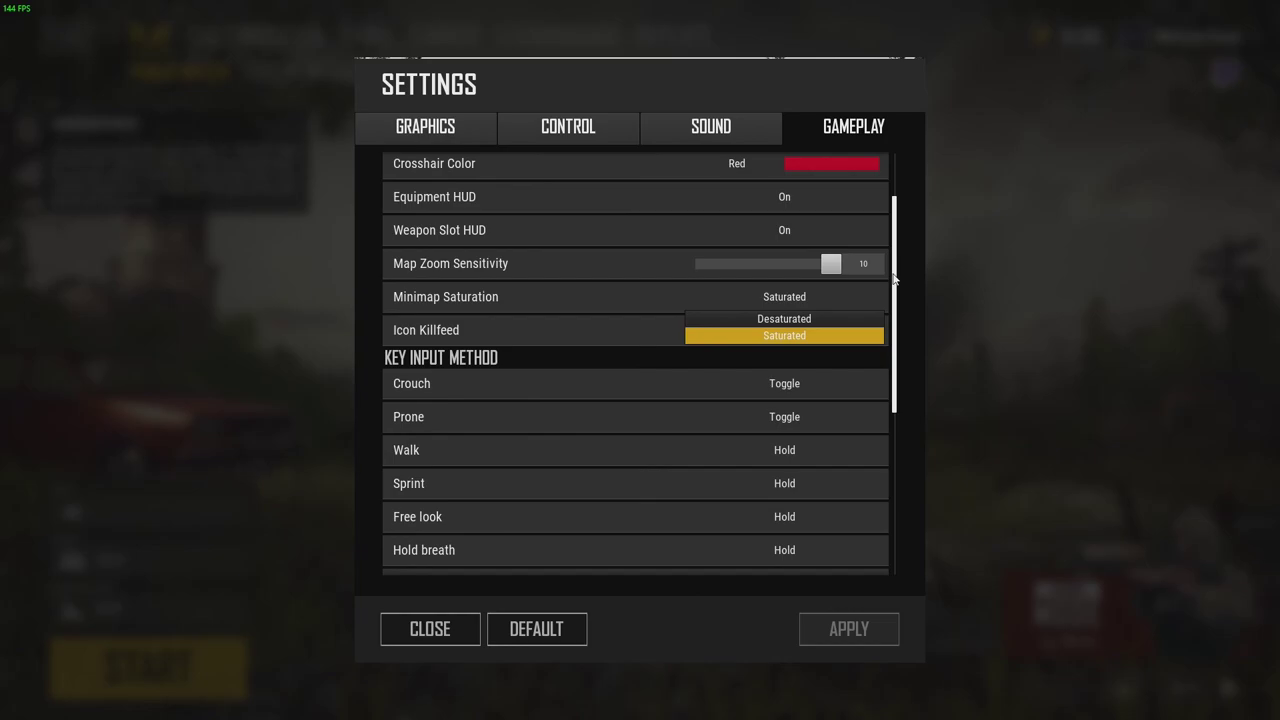
click(782, 333)
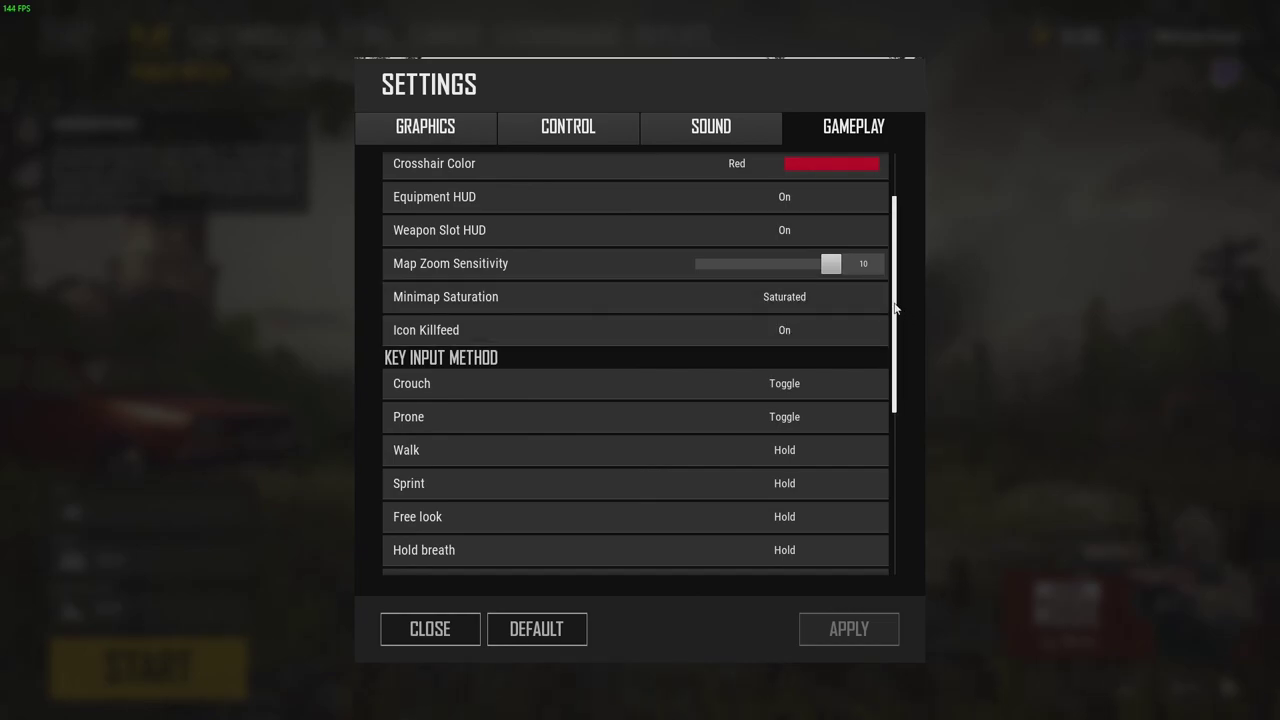
drag(894, 303, 899, 479)
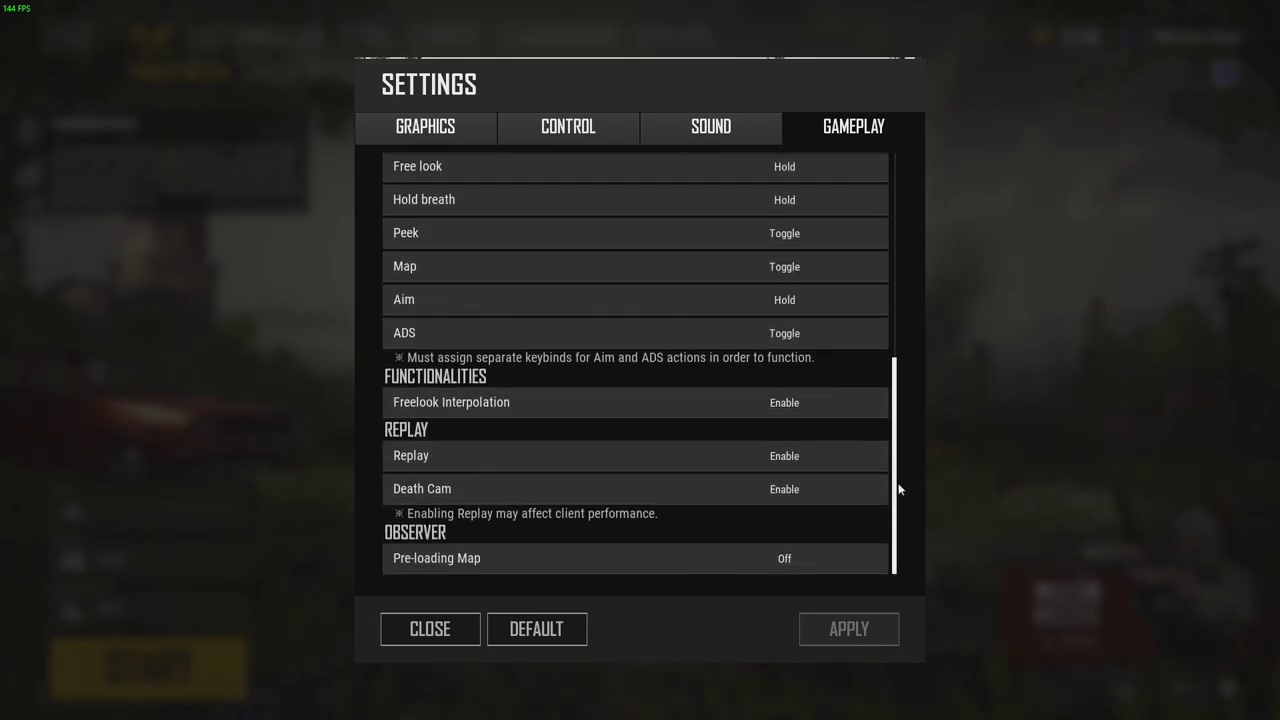
mouse_move(899, 472)
mouse_down()
mouse_move(911, 331)
mouse_move(900, 240)
mouse_up()
Go back to the Graphics tab and close Settings to return to the lobby.
click(436, 126)
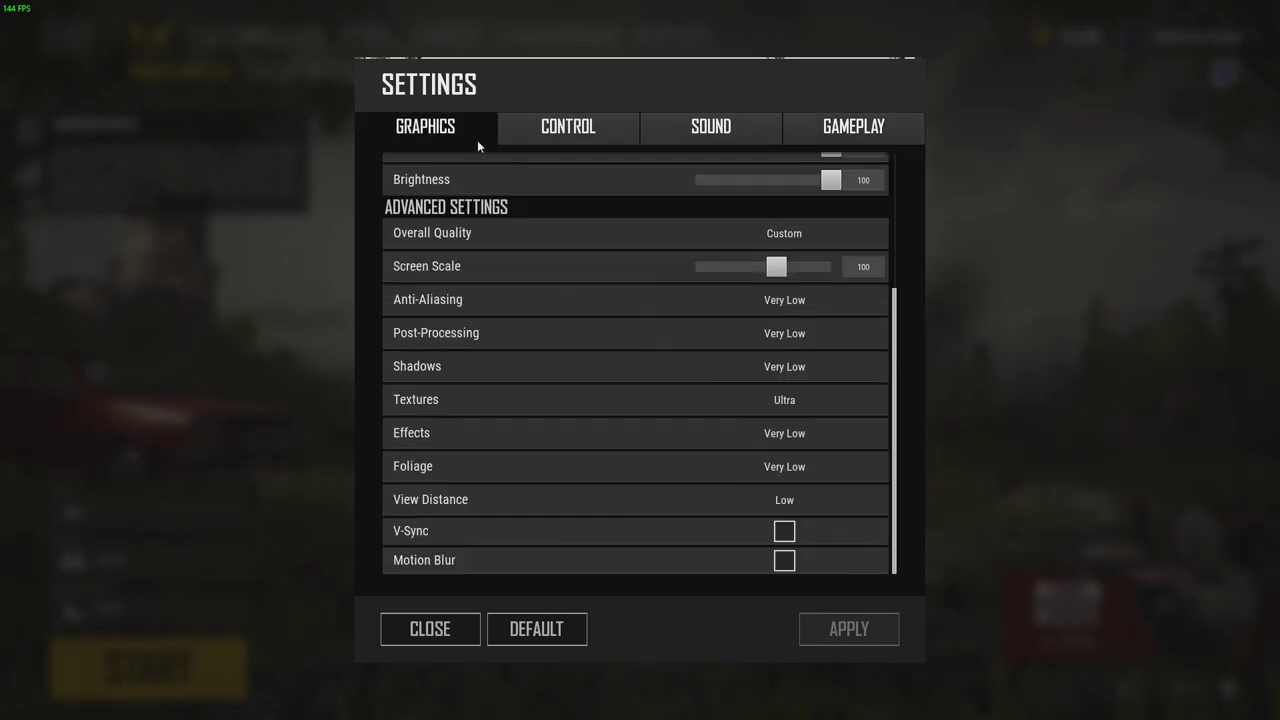
click(455, 630)
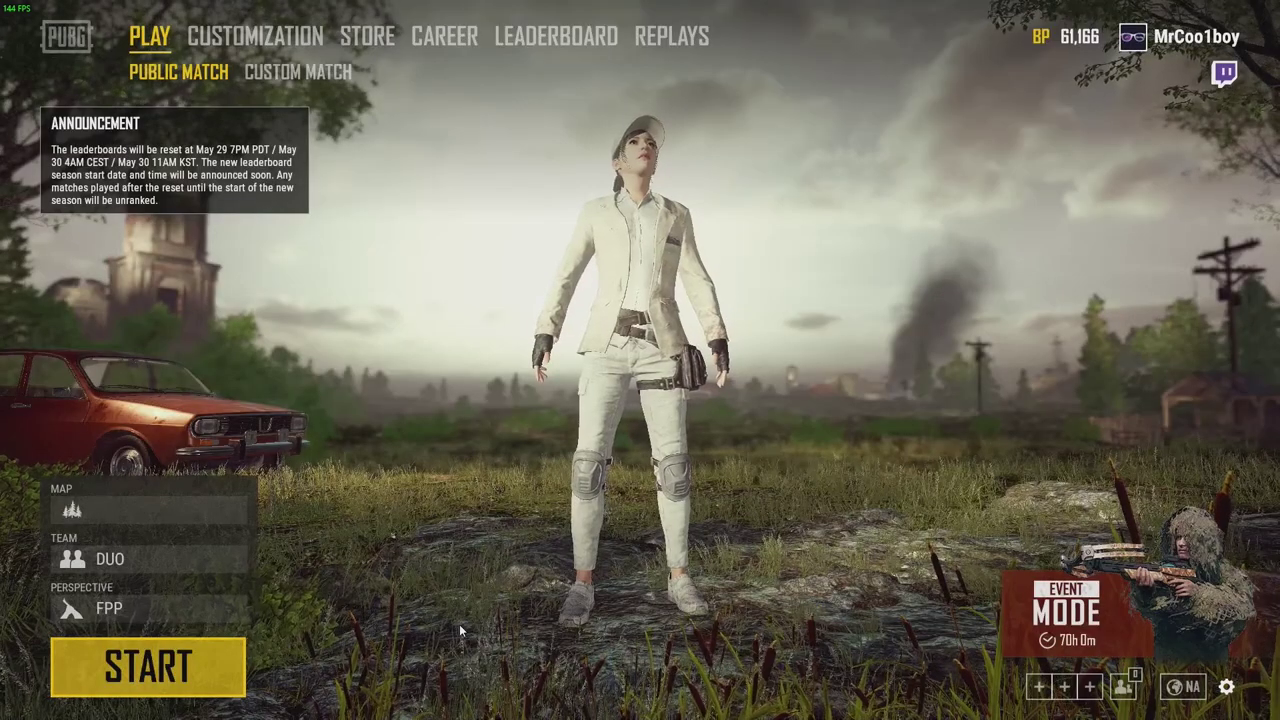